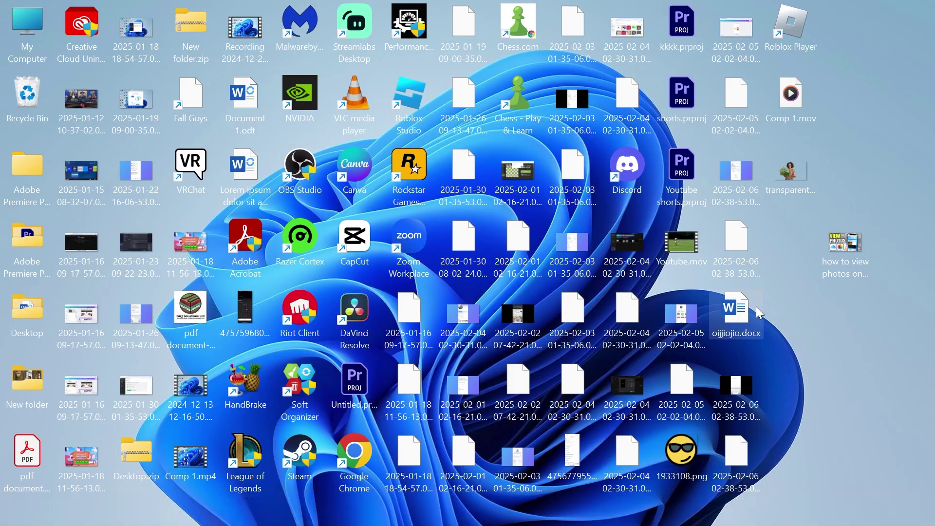
Search Microsoft Store for 'vlc player' and open the VLC app listing
{"action": "key", "text": "super"}
{"action": "type", "text": "microsoft"}
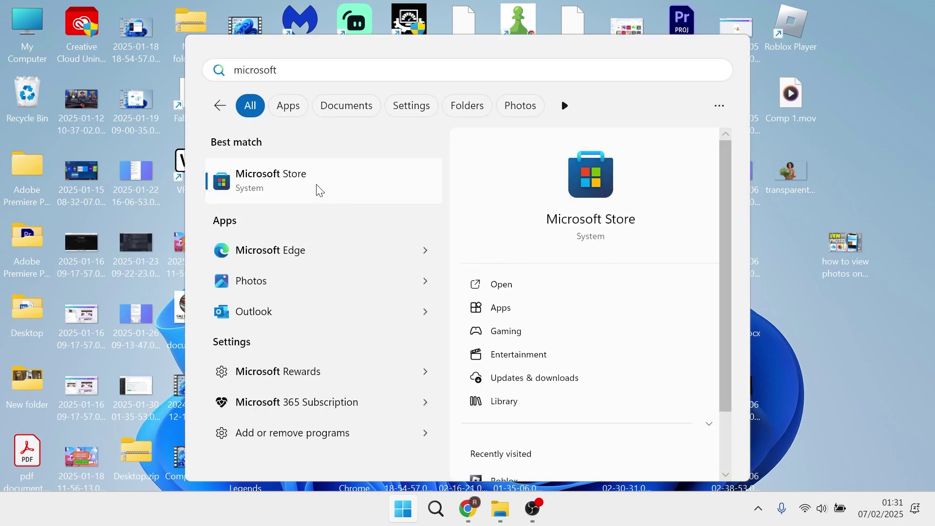
{"action": "left_click", "coordinate": [319, 189]}
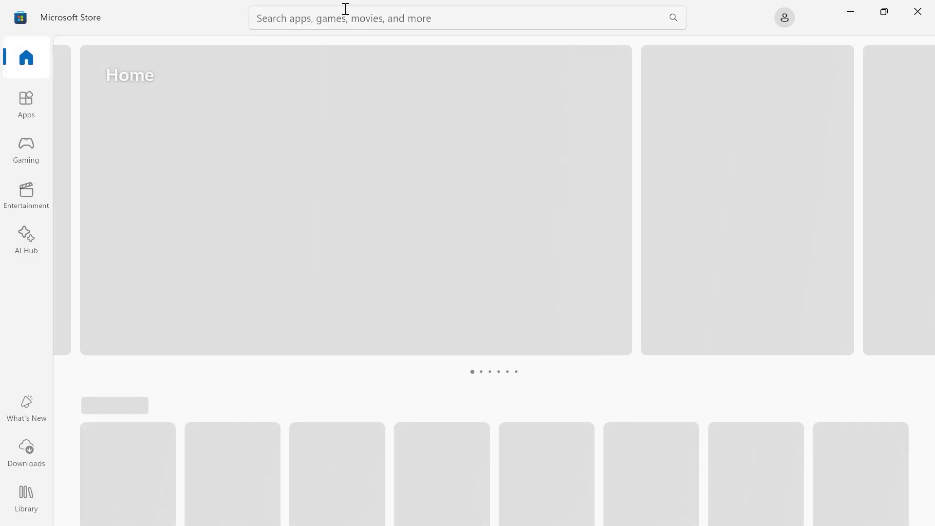
{"action": "left_click", "coordinate": [345, 9]}
{"action": "type", "text": "vlc player"}
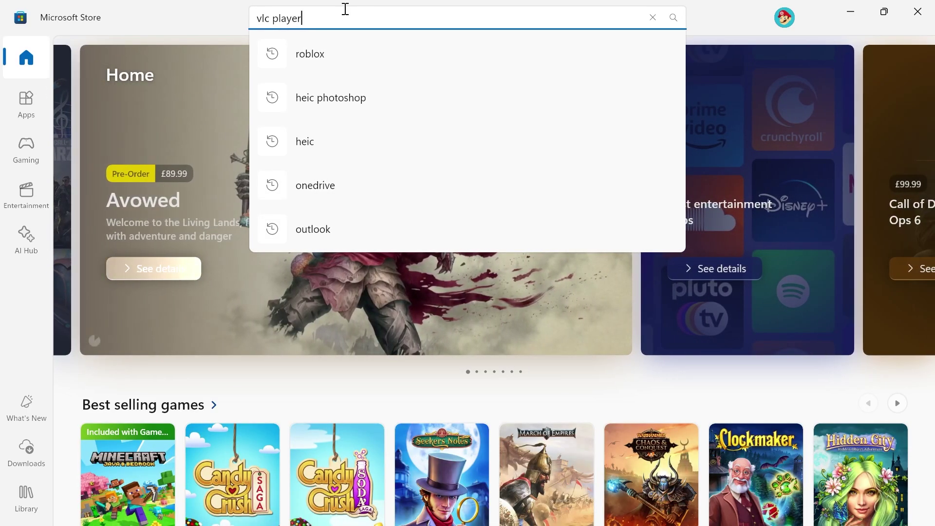
{"action": "key", "text": "Return"}
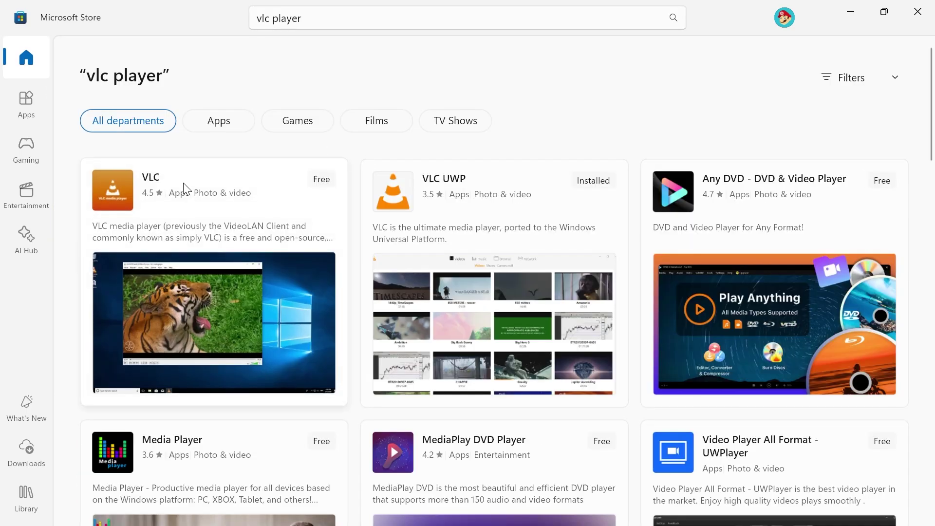
{"action": "left_click", "coordinate": [194, 179]}
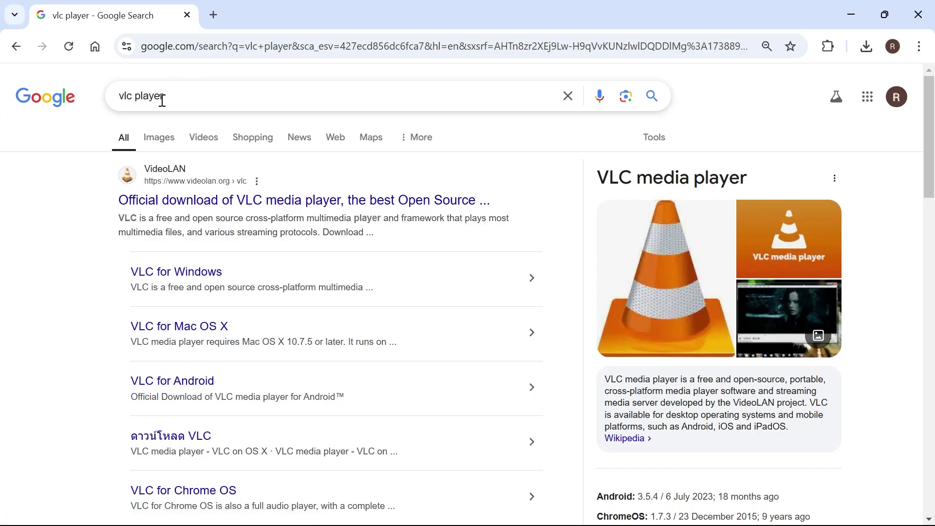
Visit VideoLAN's official VLC download page, then launch VLC and open its Media menu
{"action": "left_click", "coordinate": [189, 208]}
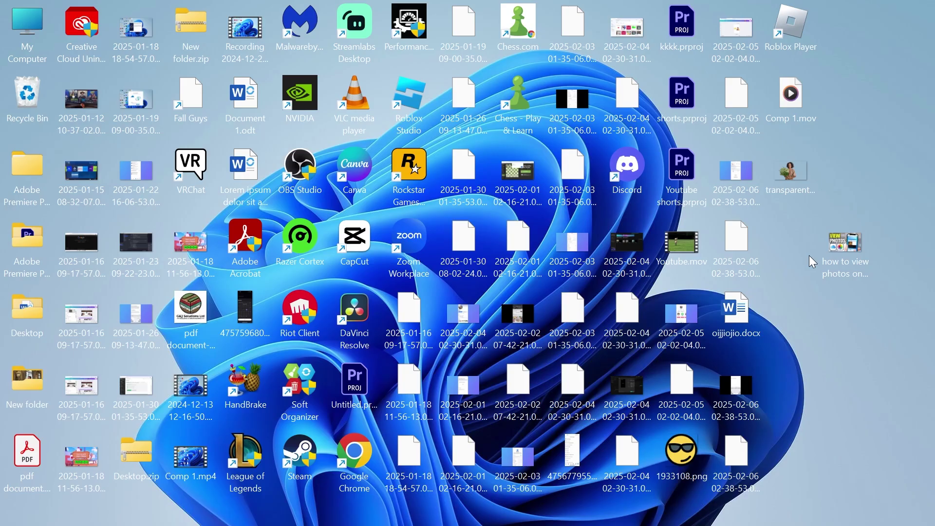
{"action": "key", "text": "super"}
{"action": "type", "text": "vlc"}
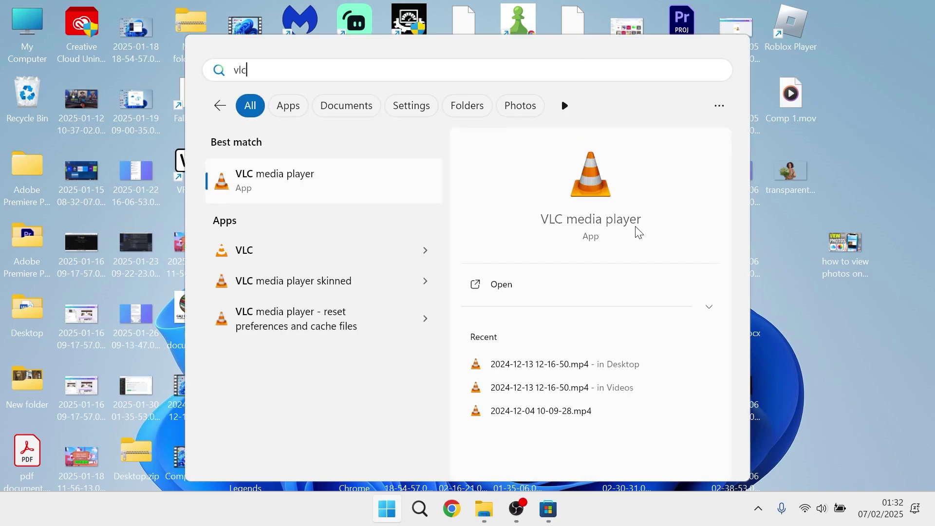
{"action": "left_click", "coordinate": [325, 193]}
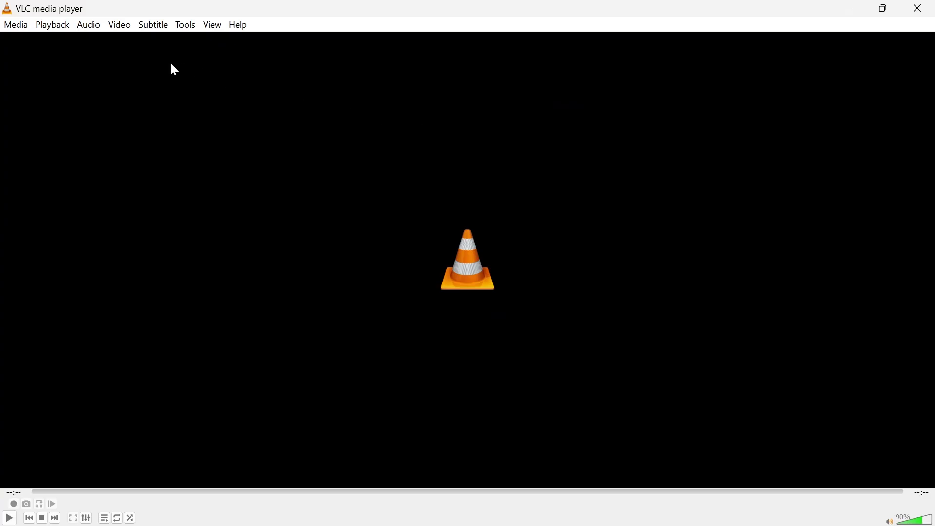
{"action": "left_click", "coordinate": [21, 28]}
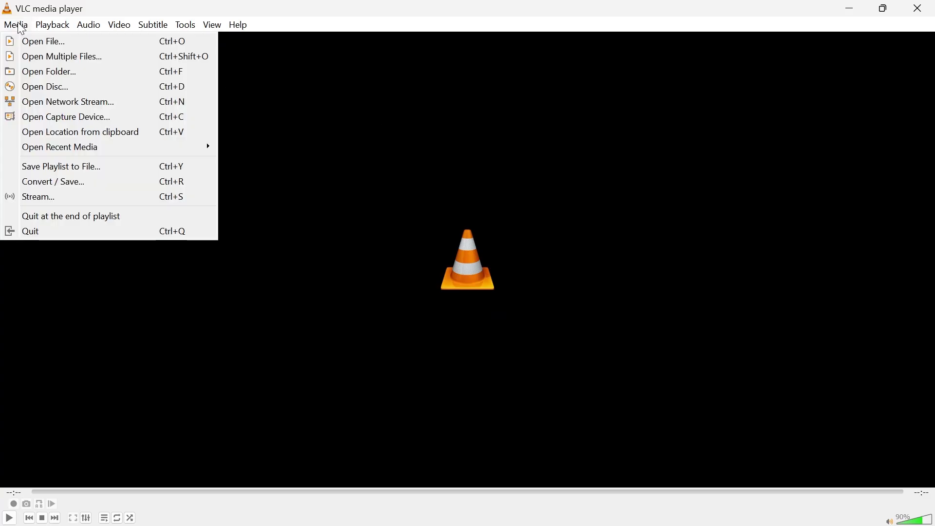
Add sample_1280x720_surfing_with_audio.mpg as the conversion source and show the output profiles
{"action": "left_click", "coordinate": [125, 194]}
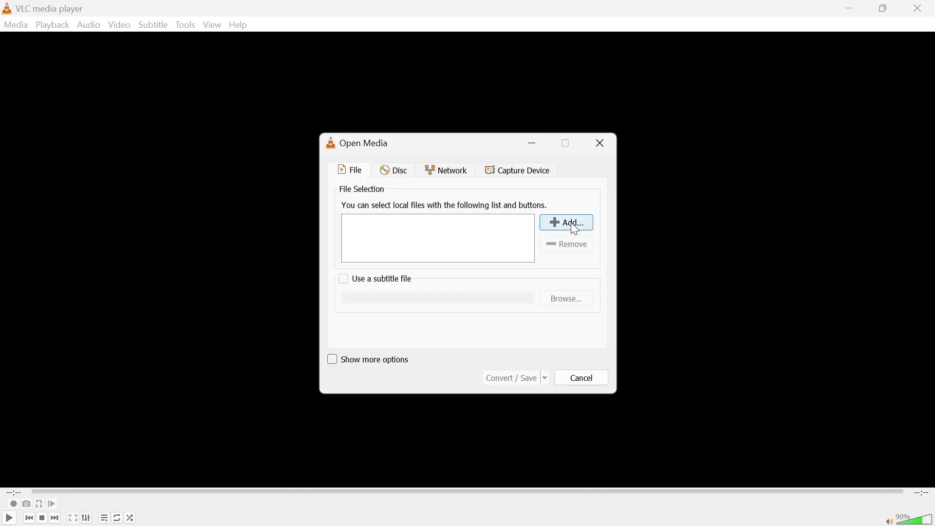
{"action": "left_click", "coordinate": [576, 223]}
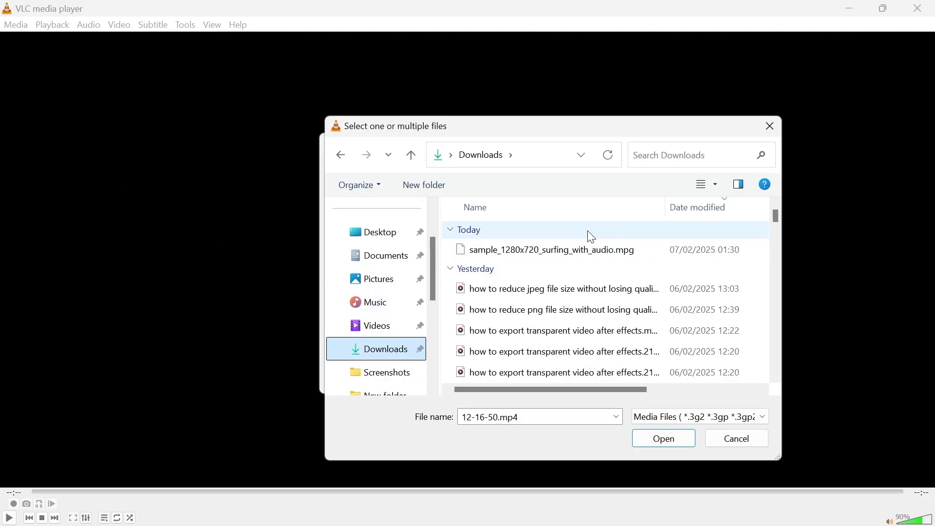
{"action": "left_click", "coordinate": [602, 250]}
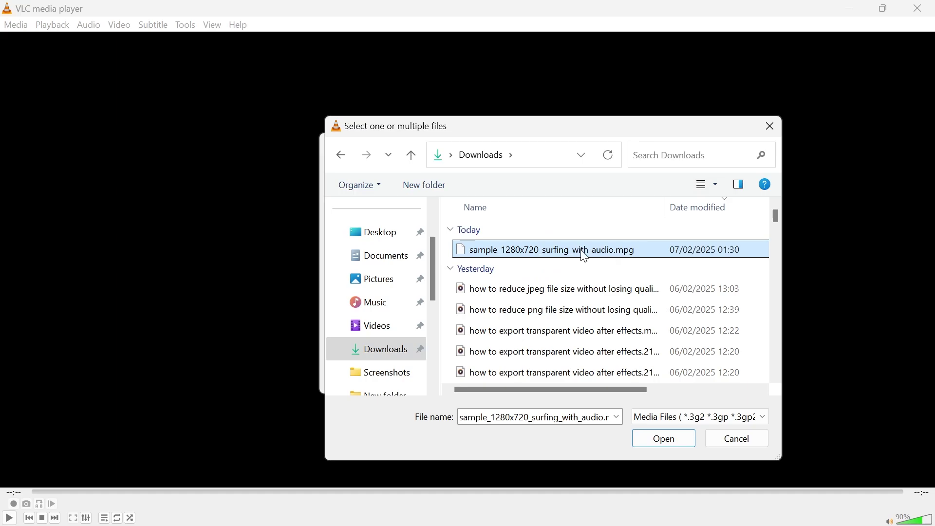
{"action": "double_click", "coordinate": [576, 252]}
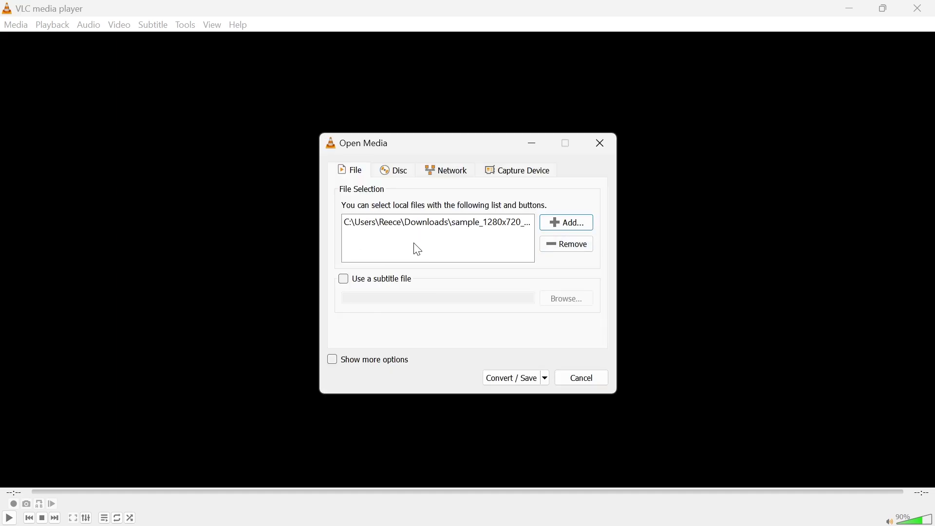
{"action": "left_click", "coordinate": [513, 382]}
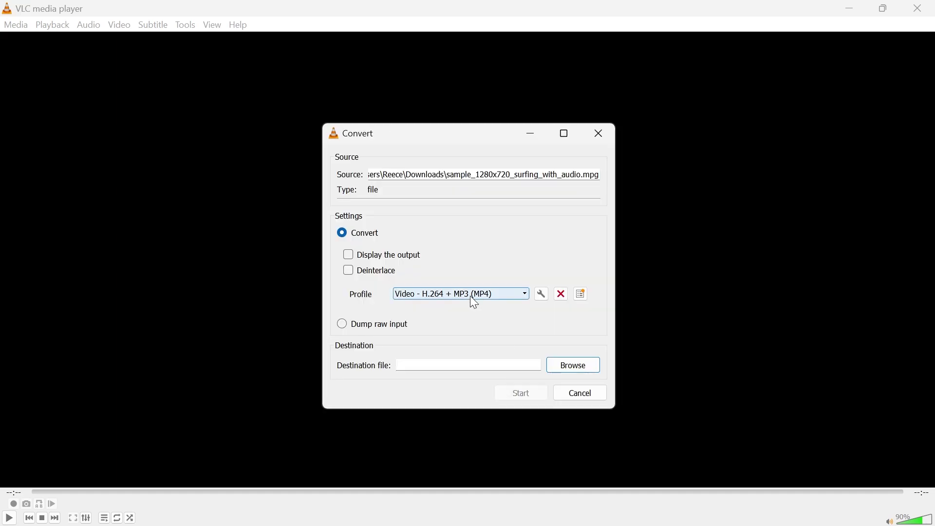
{"action": "left_click", "coordinate": [454, 296]}
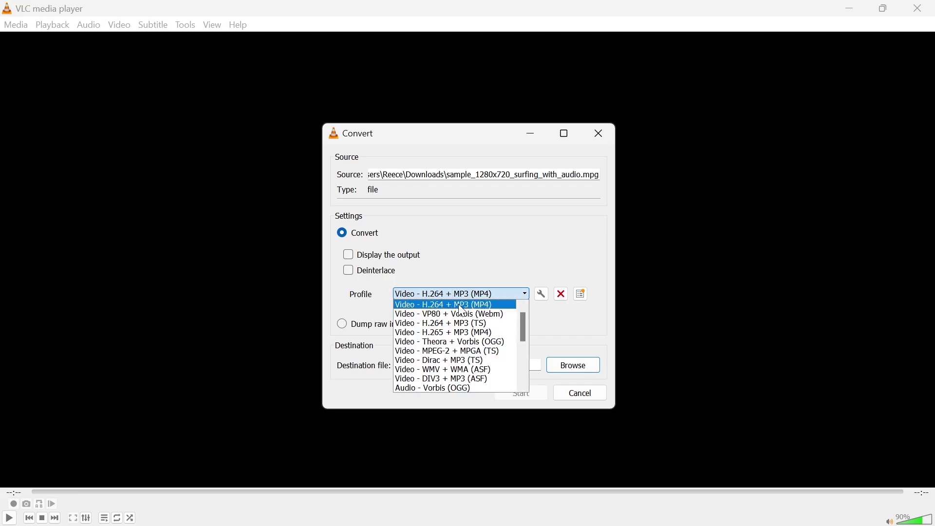
Keep the H.264 + MP3 (MP4) profile and target Desktop\sample_1280x720_surfing_with_audio.mp4
{"action": "left_click", "coordinate": [486, 304]}
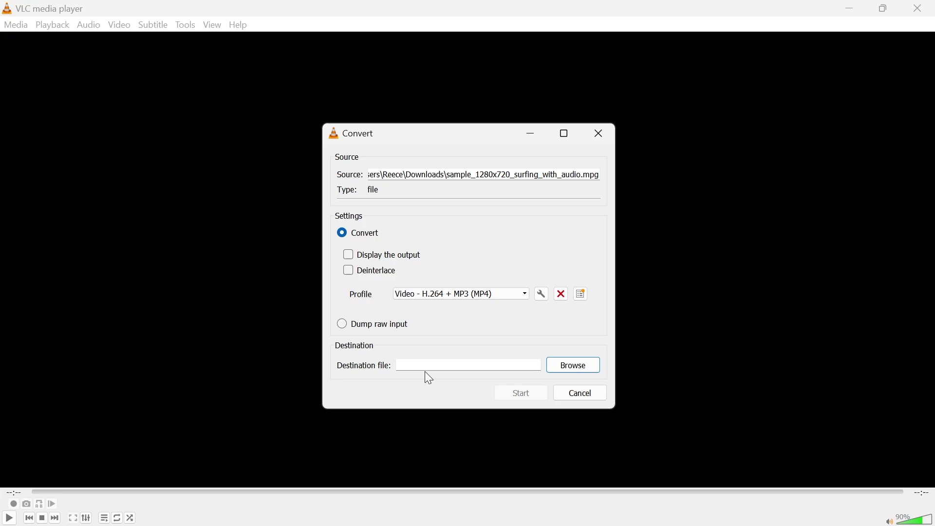
{"action": "left_click", "coordinate": [575, 367]}
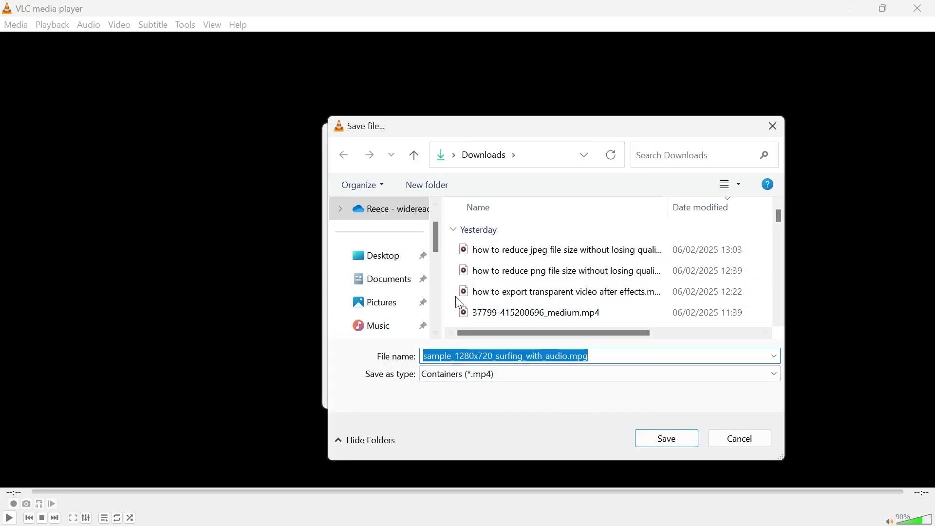
{"action": "left_click", "coordinate": [395, 255]}
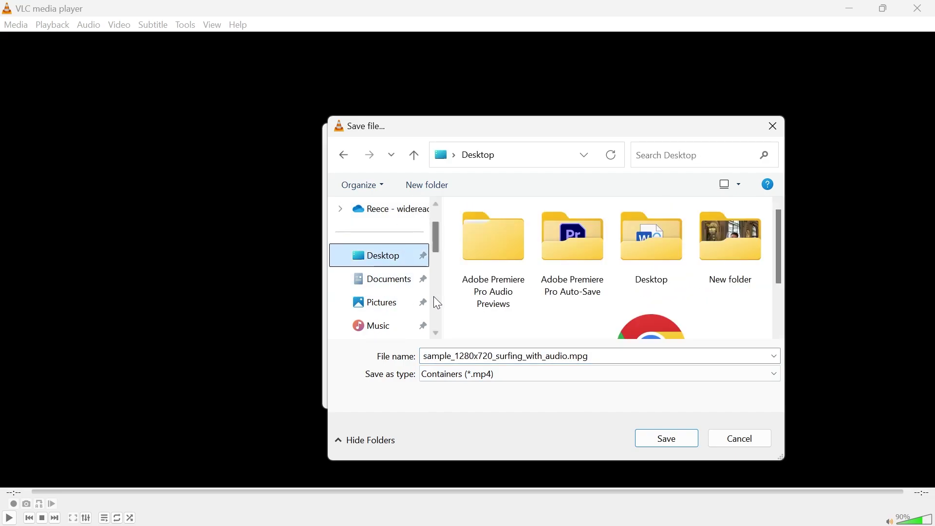
{"action": "left_click", "coordinate": [596, 353]}
{"action": "type", "text": "4"}
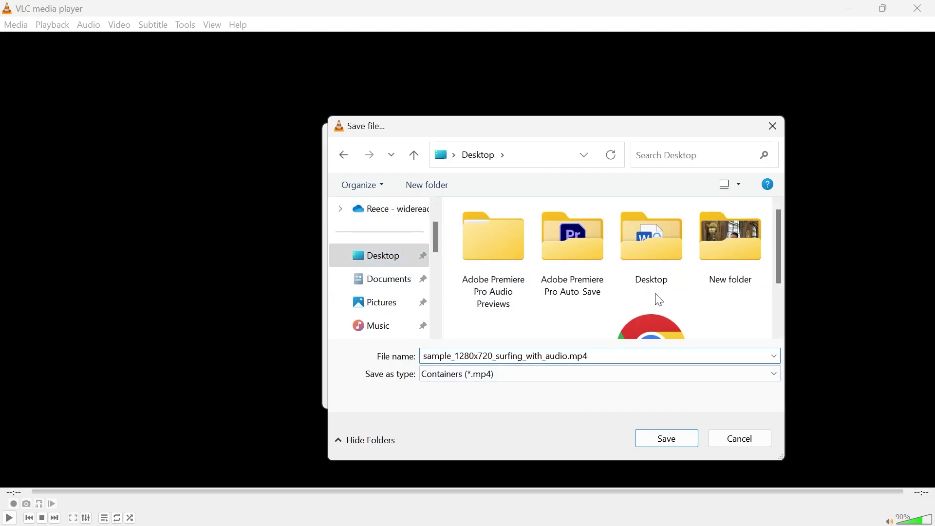
{"action": "left_click", "coordinate": [666, 439]}
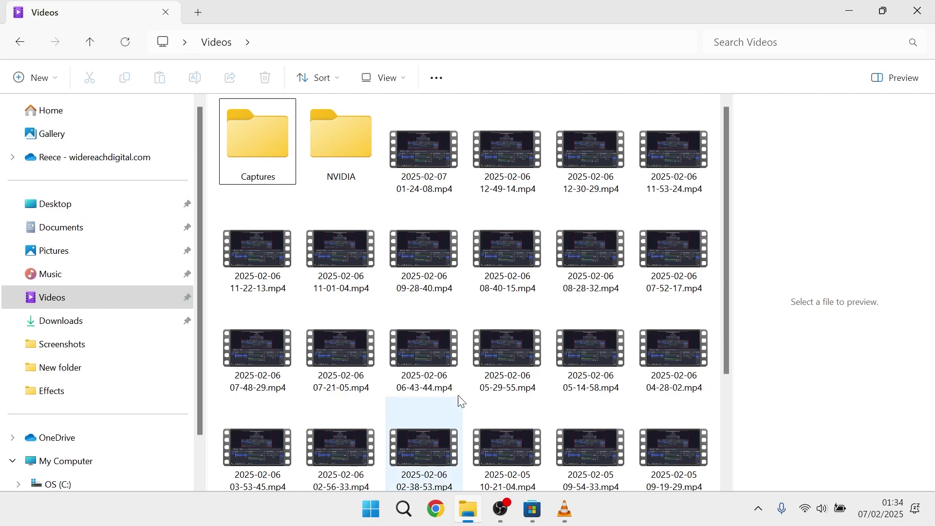
Find sample_1280x720_surfing_with_audio.mp4 (78.6 MB) in the Desktop folder
{"action": "left_click", "coordinate": [107, 202]}
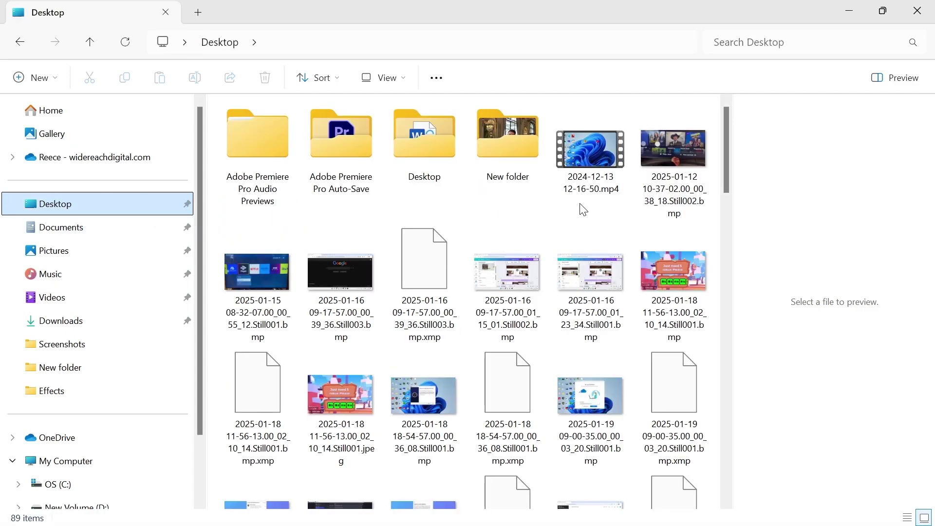
{"action": "left_click", "coordinate": [515, 228]}
{"action": "scroll", "coordinate": [599, 231], "scroll_direction": "down", "scroll_amount": 2}
{"action": "scroll", "coordinate": [598, 234], "scroll_direction": "down", "scroll_amount": 5}
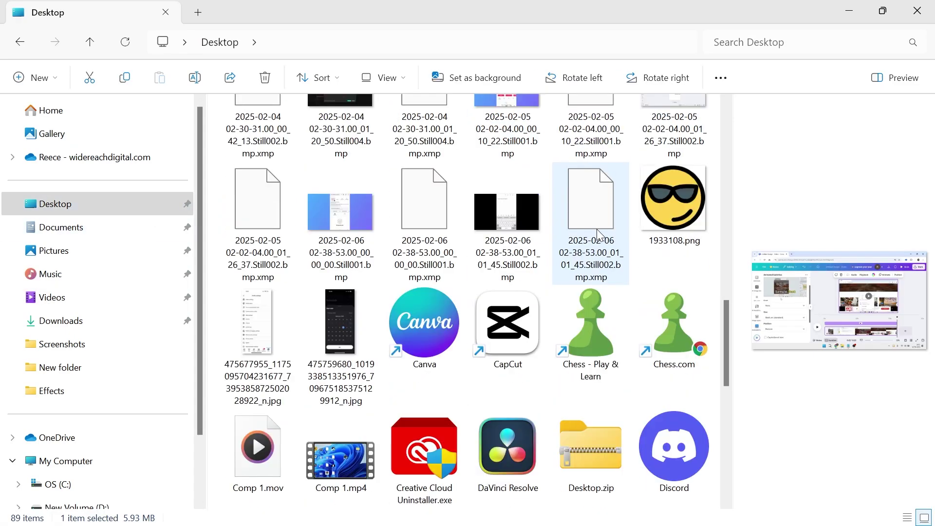
{"action": "scroll", "coordinate": [597, 234], "scroll_direction": "down", "scroll_amount": 5}
{"action": "left_click", "coordinate": [526, 334]}
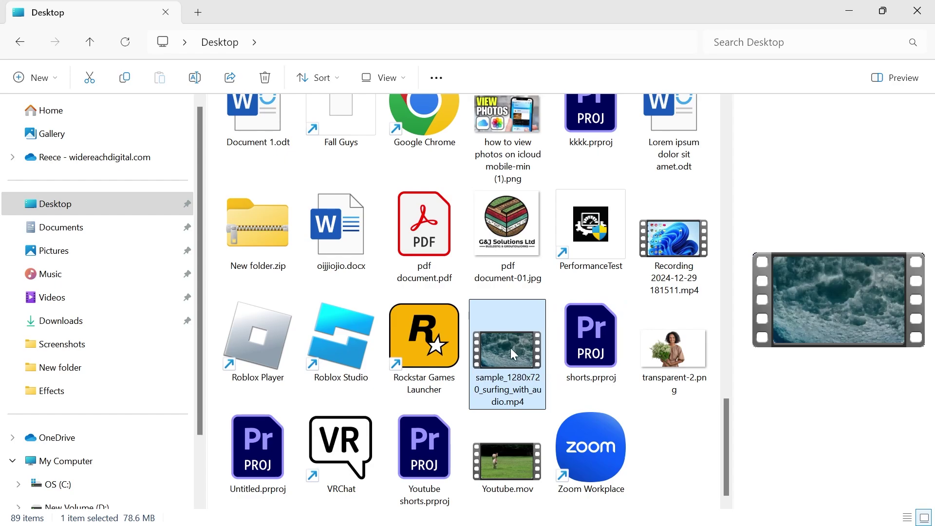